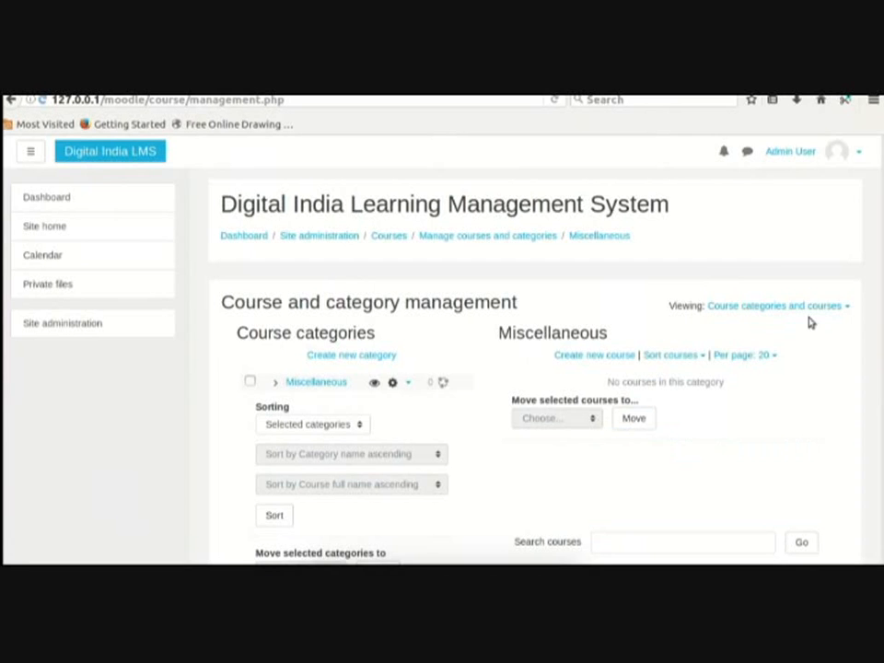
# Switch the management page view to course categories only, and from there to courses only
pyautogui.click(848, 307)
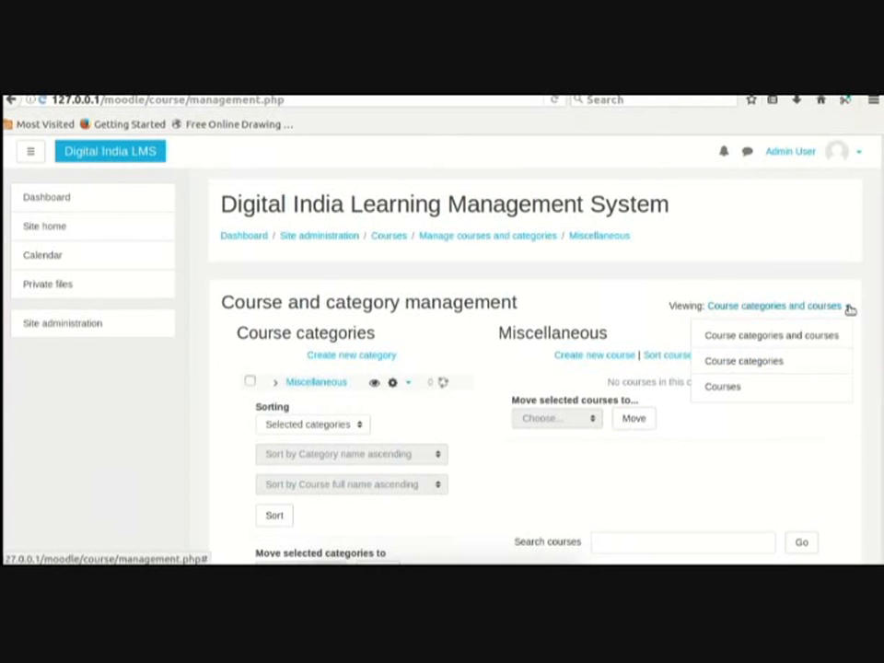
pyautogui.click(771, 362)
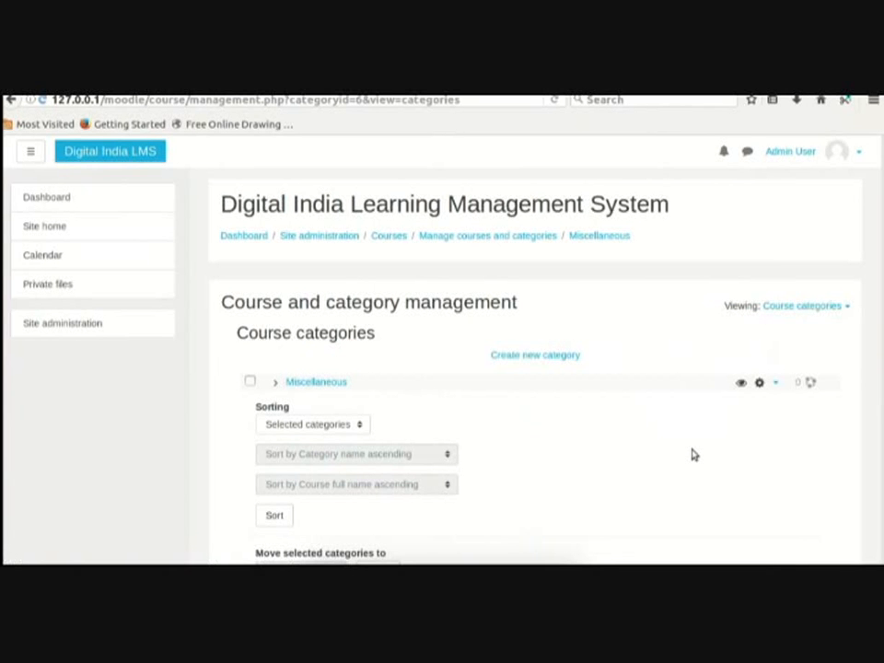
pyautogui.click(851, 310)
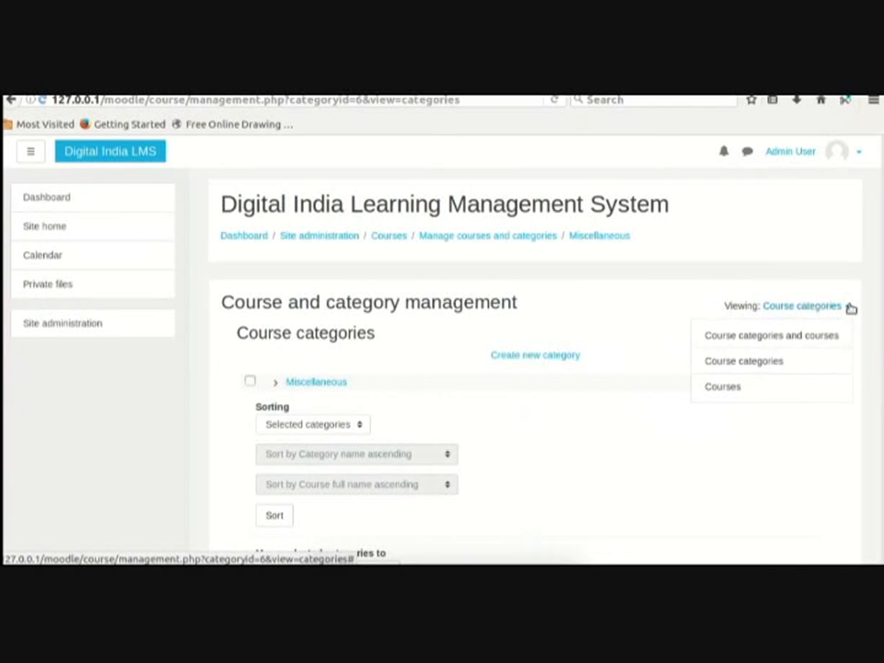
pyautogui.click(723, 387)
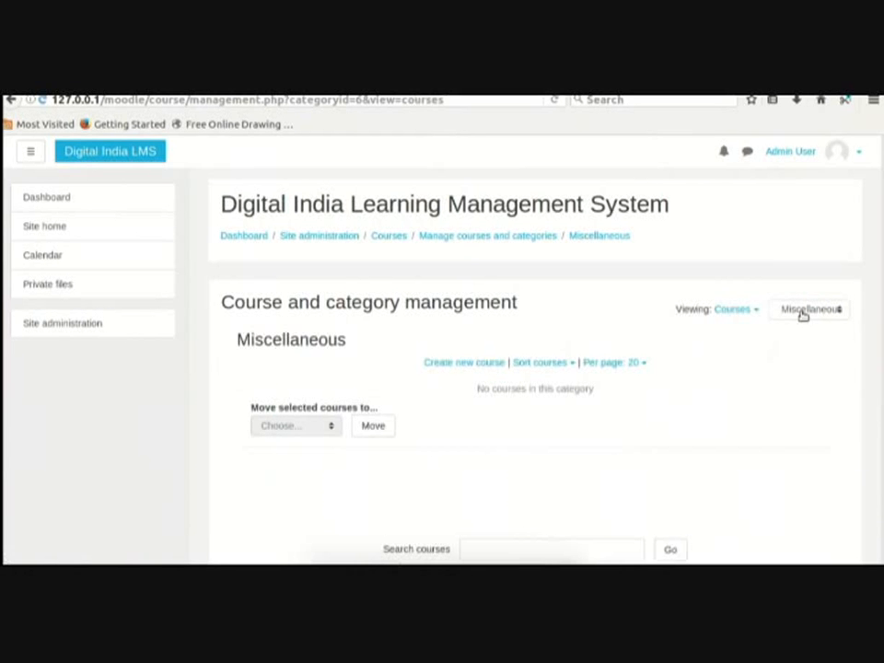
# Check the category choices offered in the courses view, and restore the combined view of course categories and courses
pyautogui.click(803, 313)
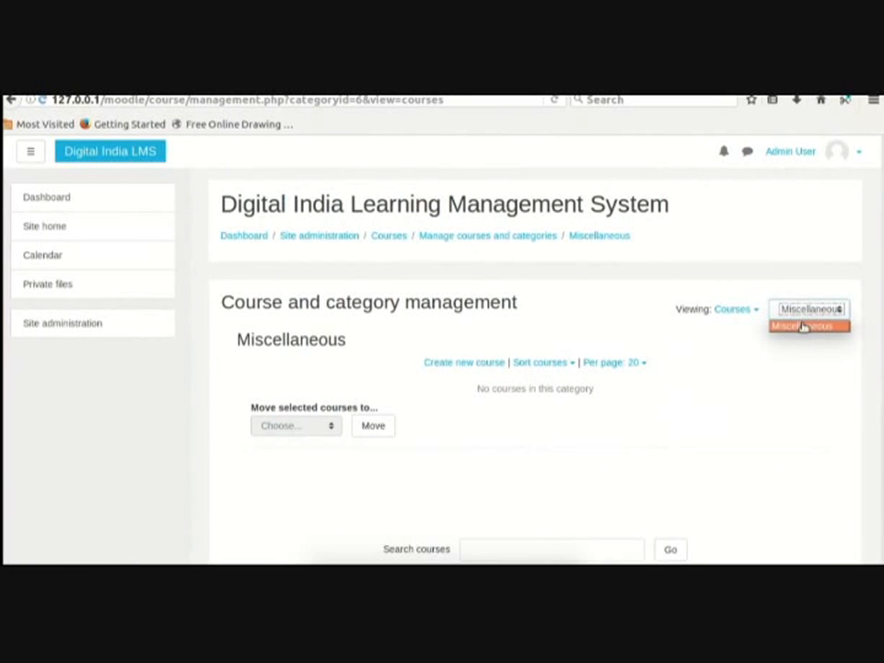
pyautogui.click(802, 394)
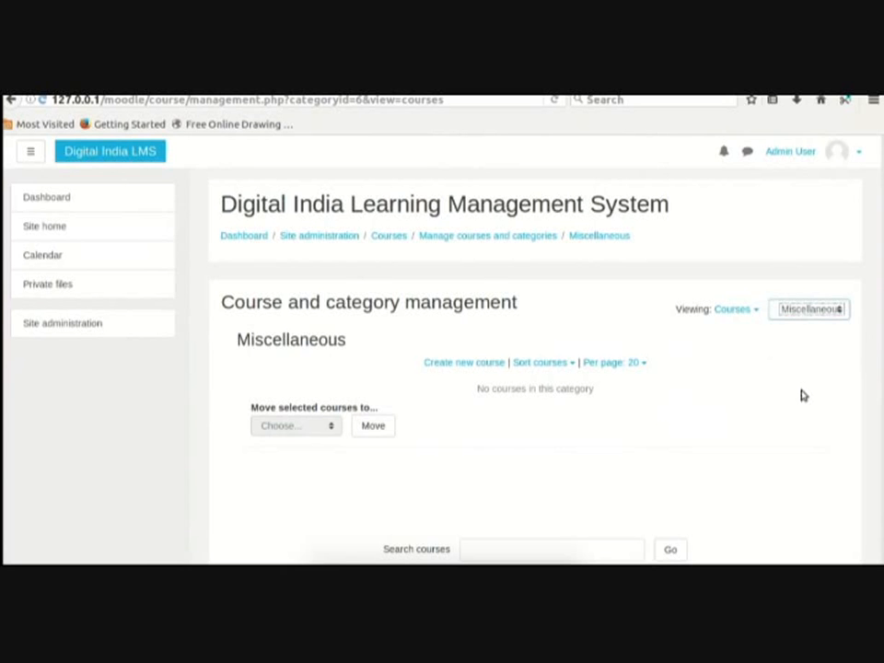
pyautogui.click(753, 310)
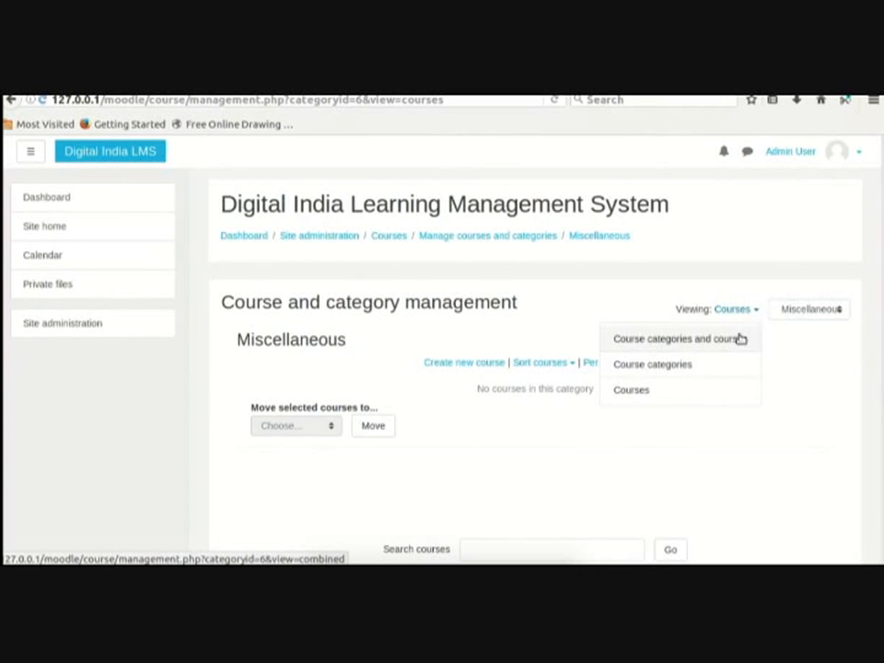
pyautogui.click(740, 339)
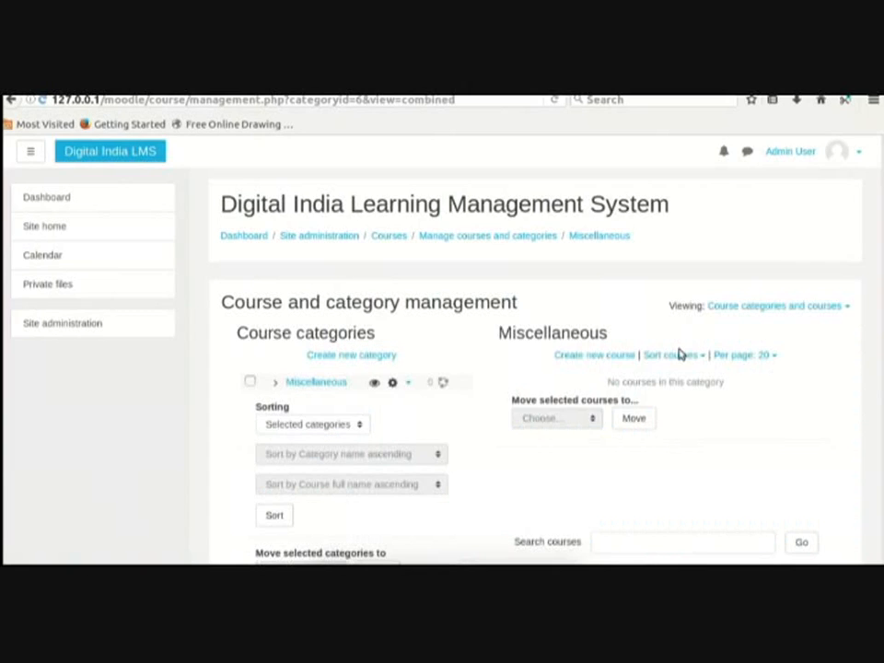
# Start a new category with Top as its parent category and Mathematics as its name
pyautogui.click(388, 356)
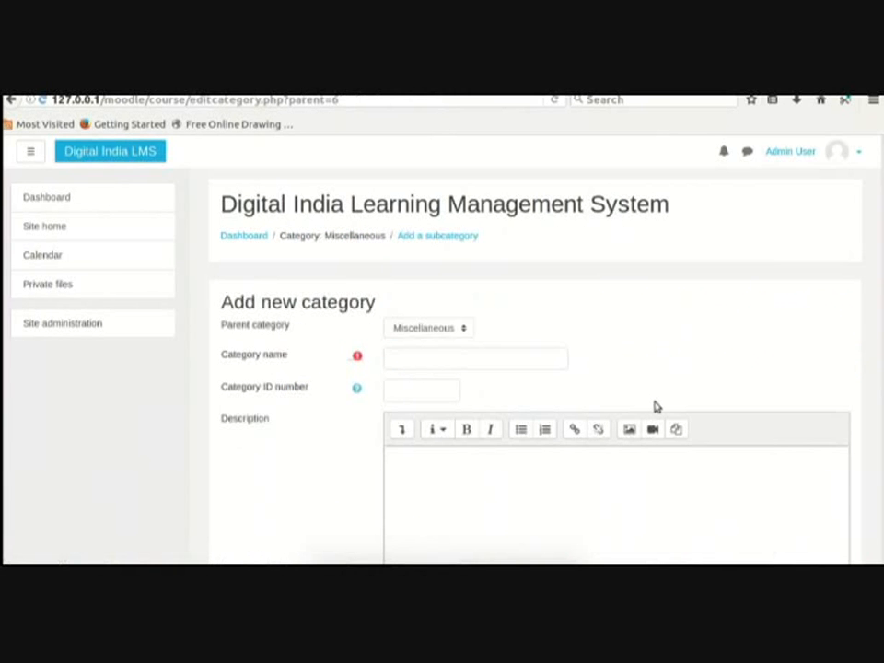
pyautogui.click(449, 334)
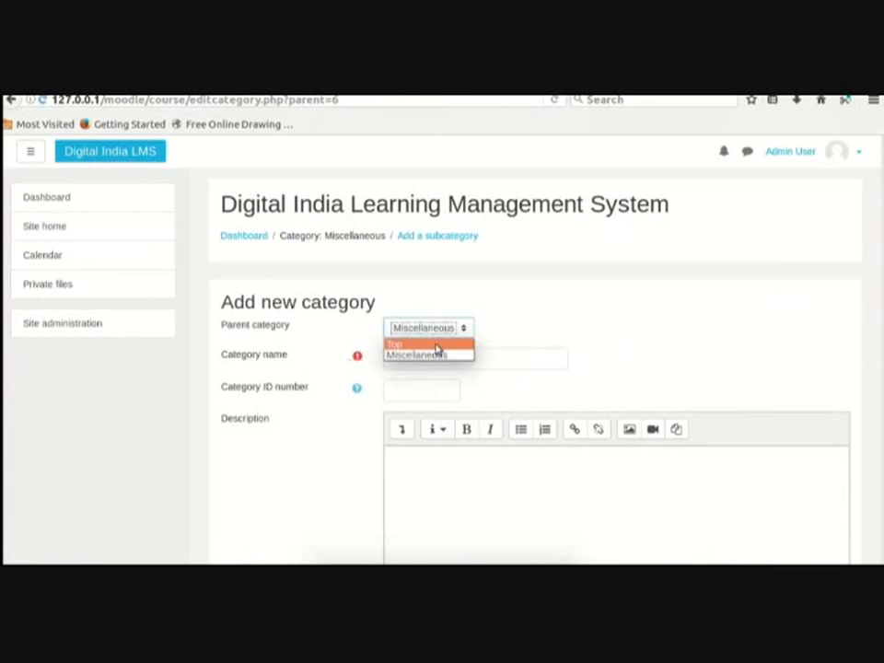
pyautogui.click(437, 346)
pyautogui.click(440, 360)
pyautogui.write('Mathem')
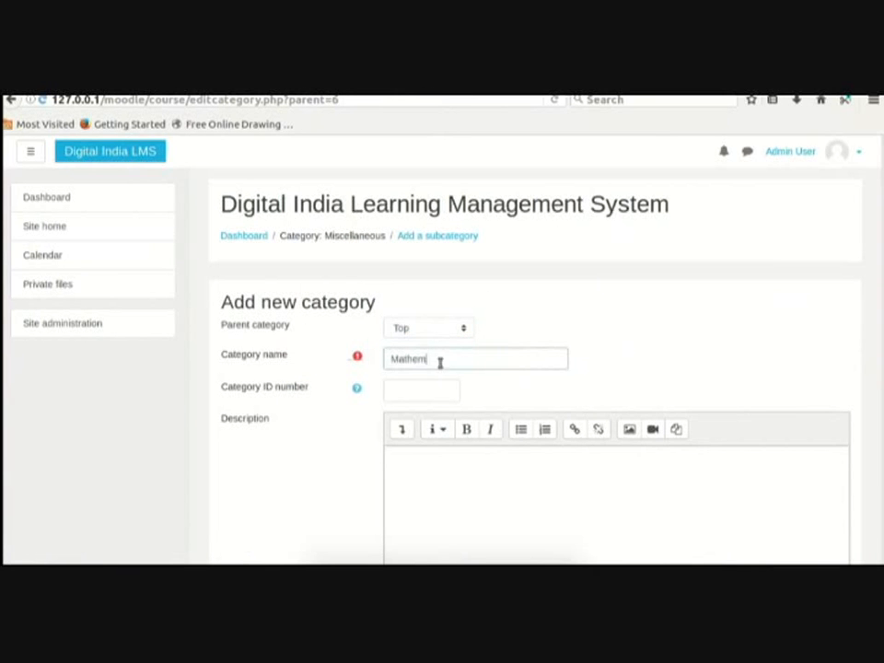
pyautogui.write('atics')
# Leave the ID number blank, enter the description "All mathematics courses will be listed under this category." and create the category
pyautogui.click(427, 390)
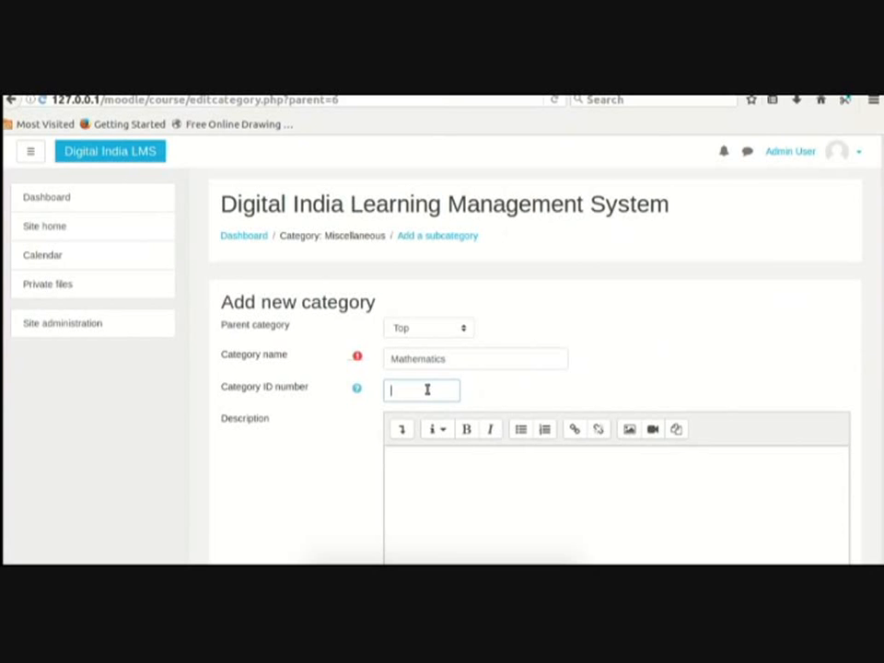
pyautogui.scroll(-1, 428, 389)
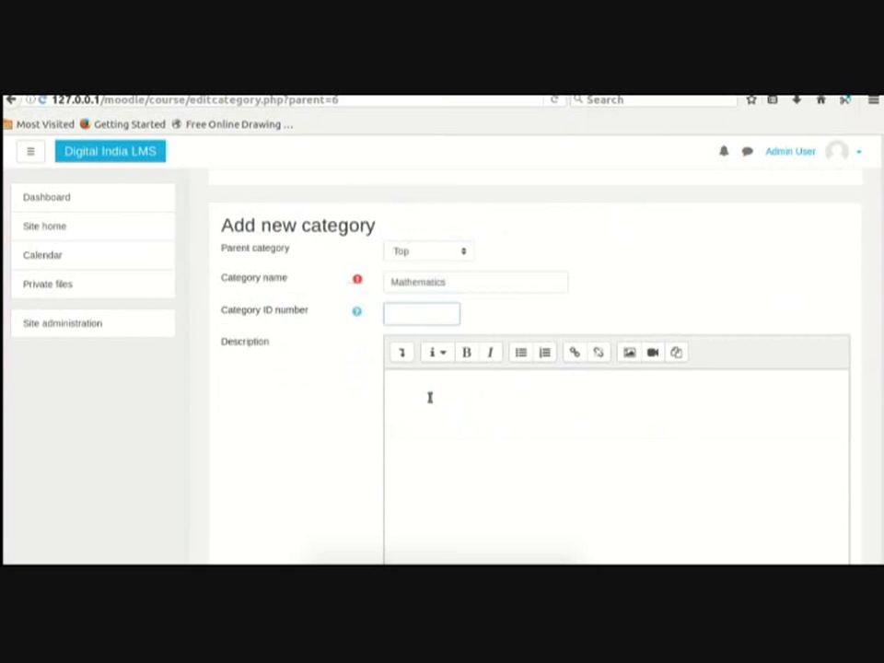
pyautogui.click(432, 405)
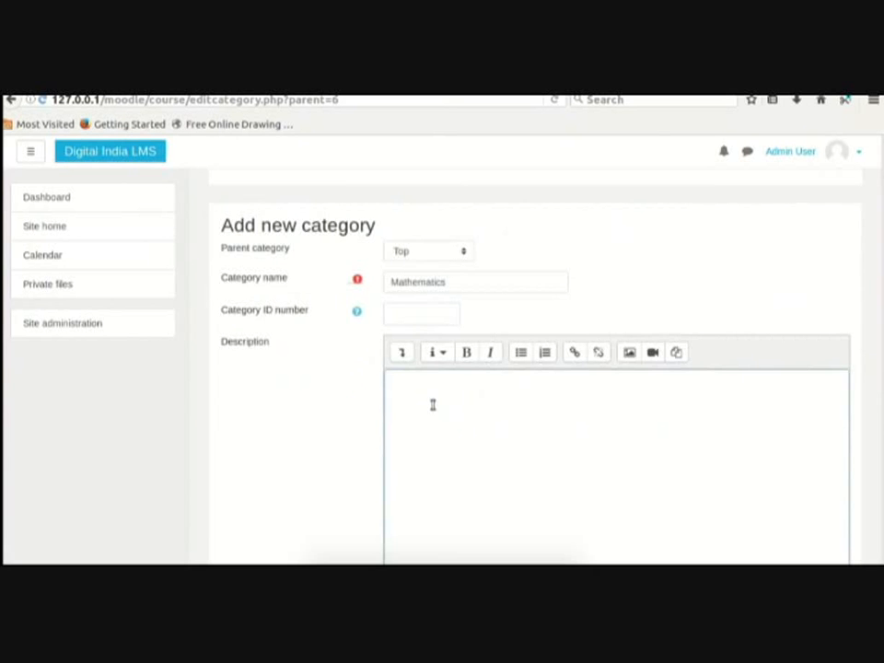
pyautogui.write('All mathematics courses will be listed under this category')
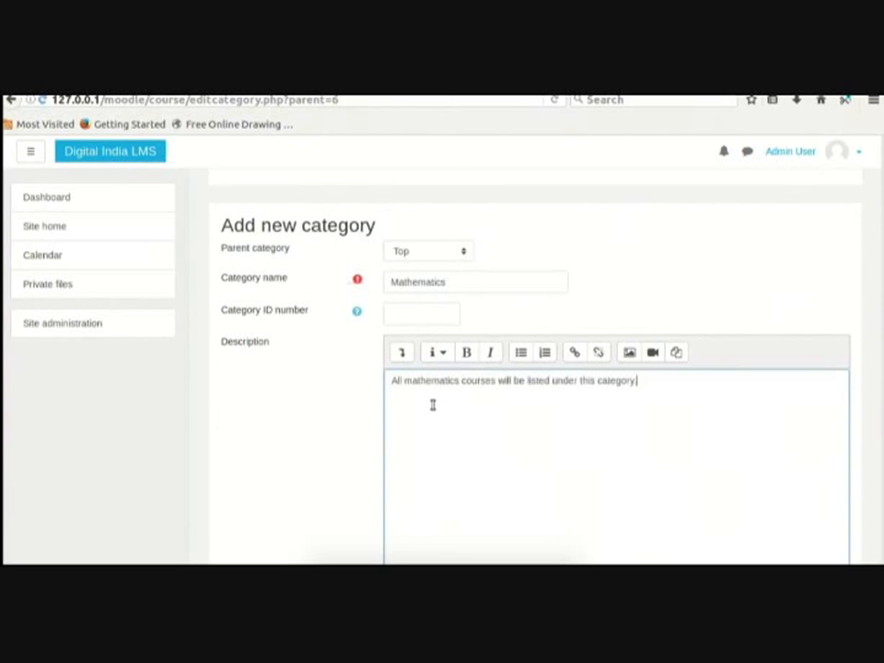
pyautogui.write('.')
pyautogui.scroll(-3, 496, 409)
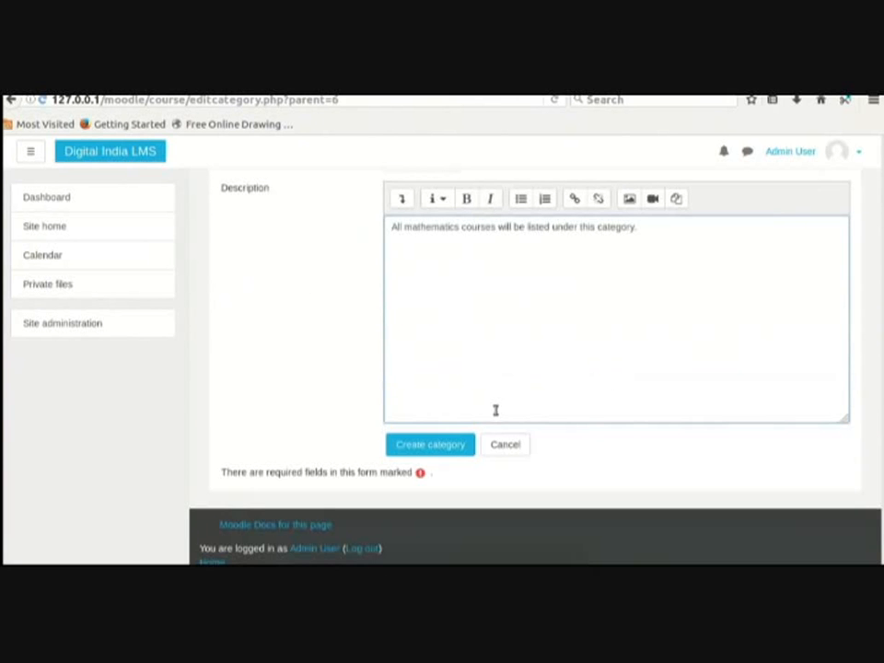
pyautogui.click(450, 443)
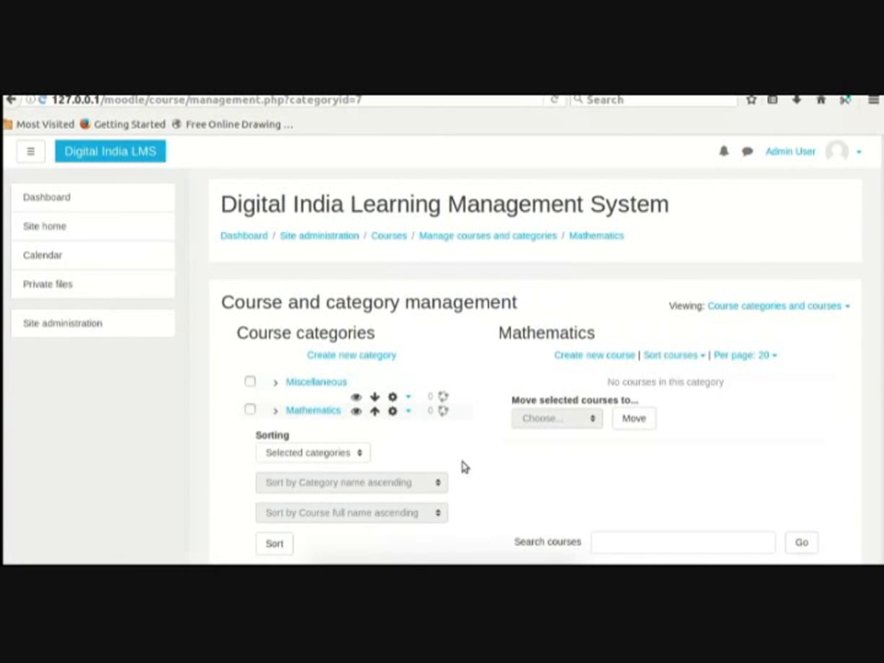
# Start another new category with Mathematics as its parent category and 1st Year Maths as its name
pyautogui.scroll(-1, 463, 466)
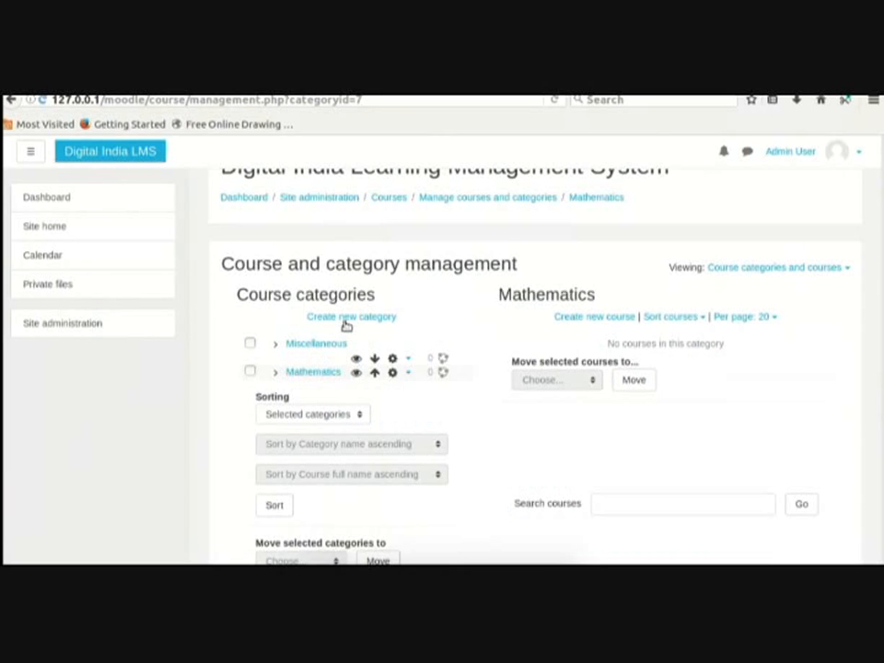
pyautogui.click(346, 318)
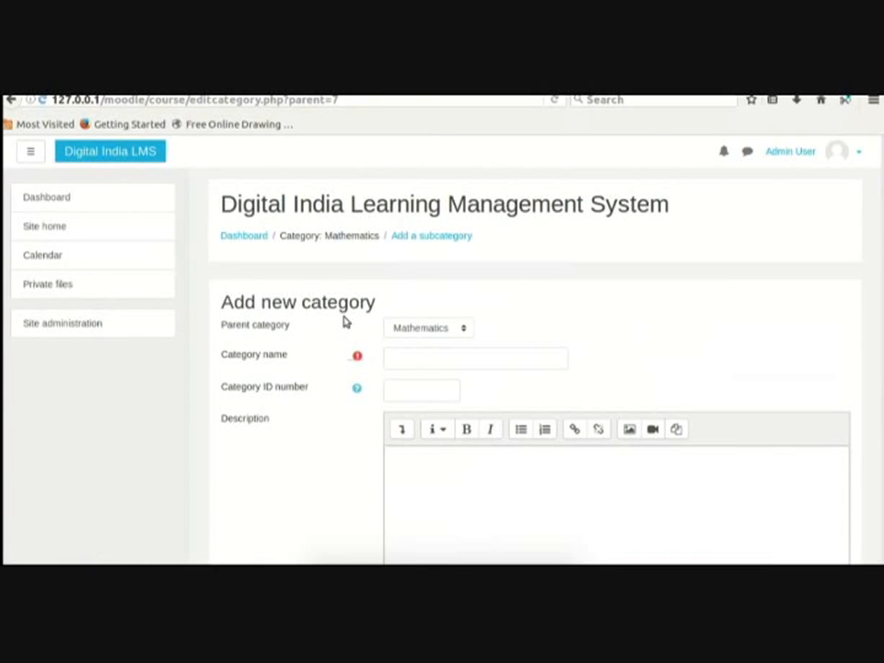
pyautogui.click(429, 330)
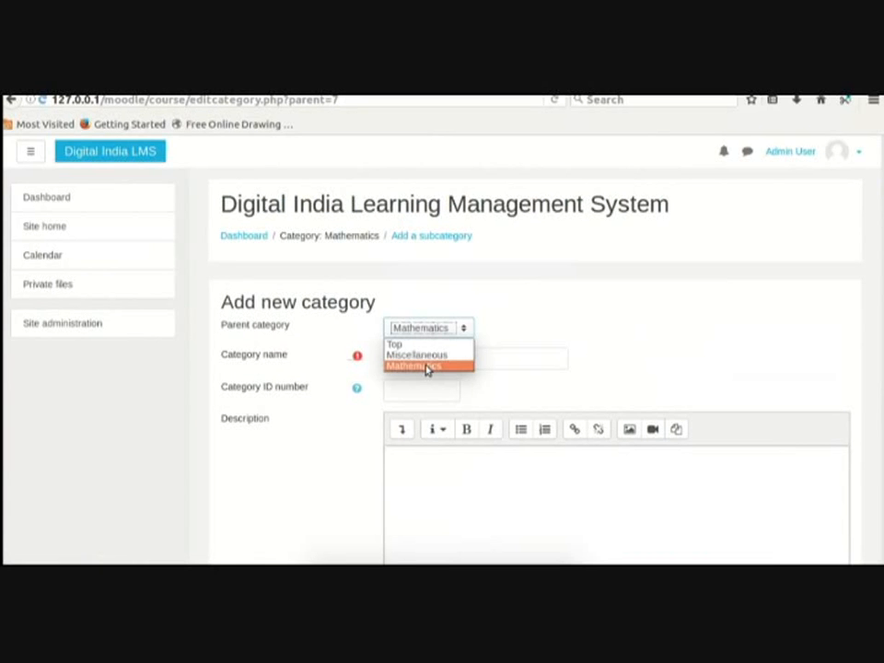
pyautogui.click(426, 367)
pyautogui.click(430, 360)
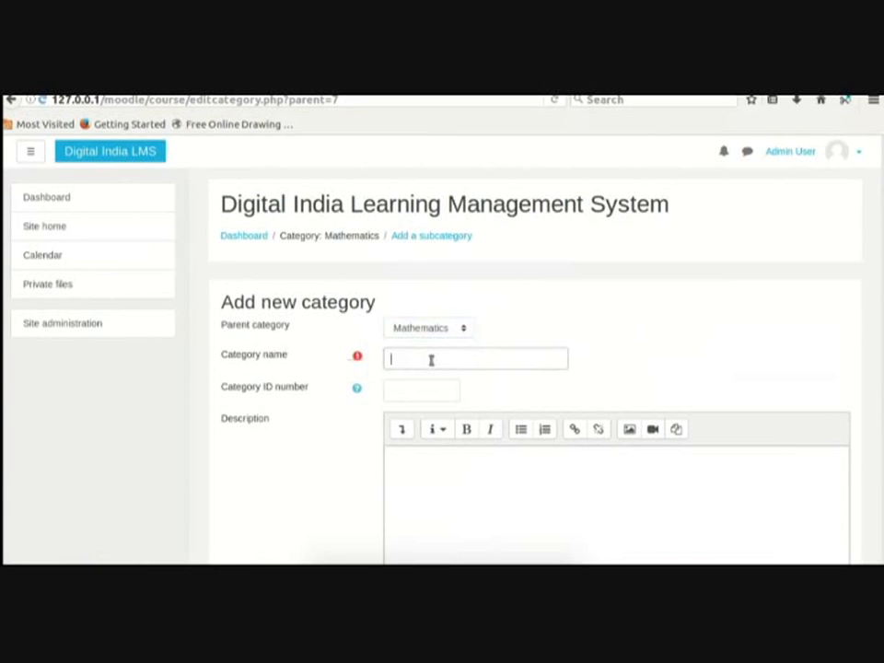
pyautogui.write('1st Year Maths')
# Enter the description "All Maths courses for 1st year will be under this category." and create the subcategory
pyautogui.scroll(-1, 430, 359)
pyautogui.click(498, 449)
pyautogui.write('All')
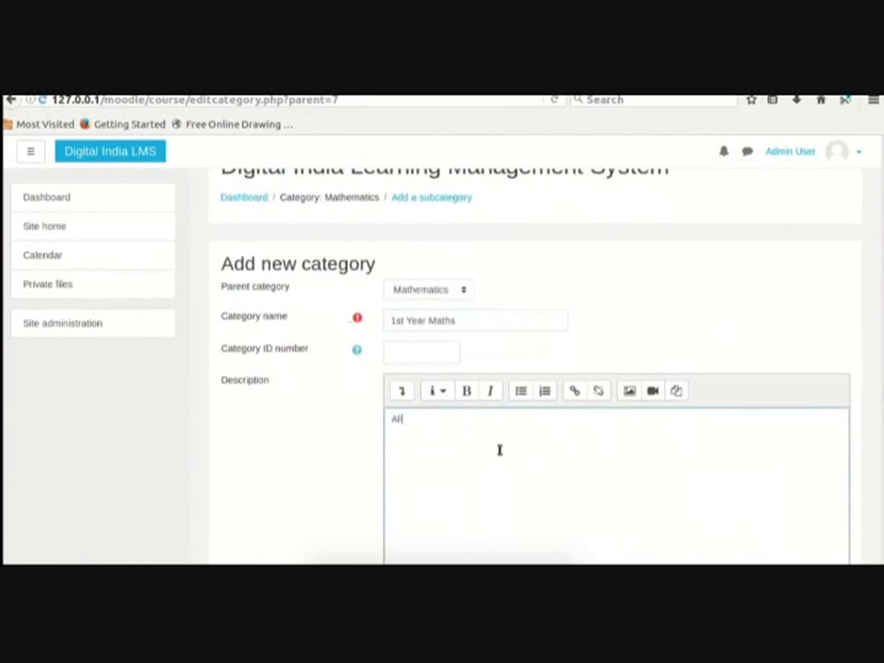
pyautogui.write(' Maths courses for 1st year will be und')
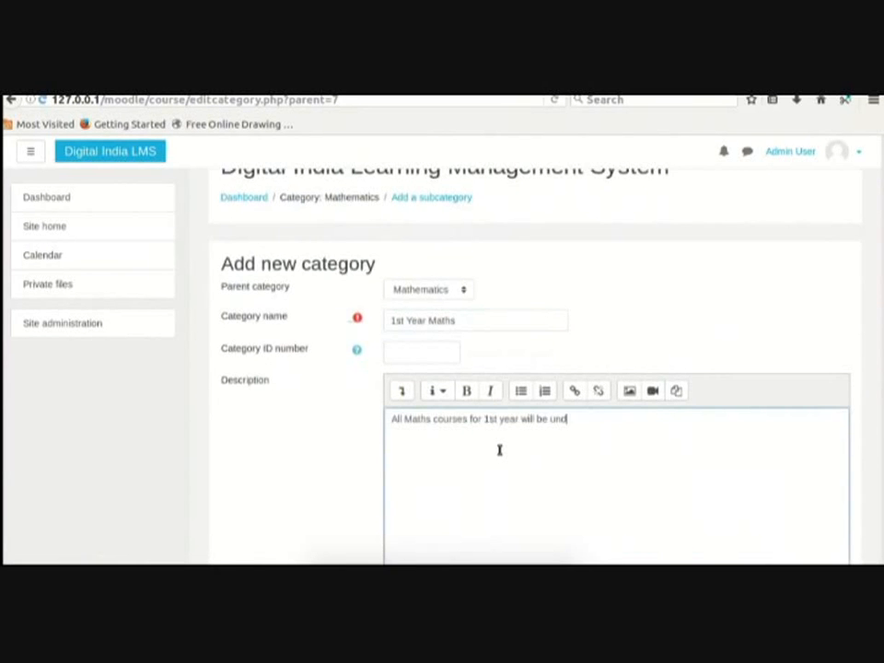
pyautogui.write('er this category.')
pyautogui.scroll(-5, 499, 449)
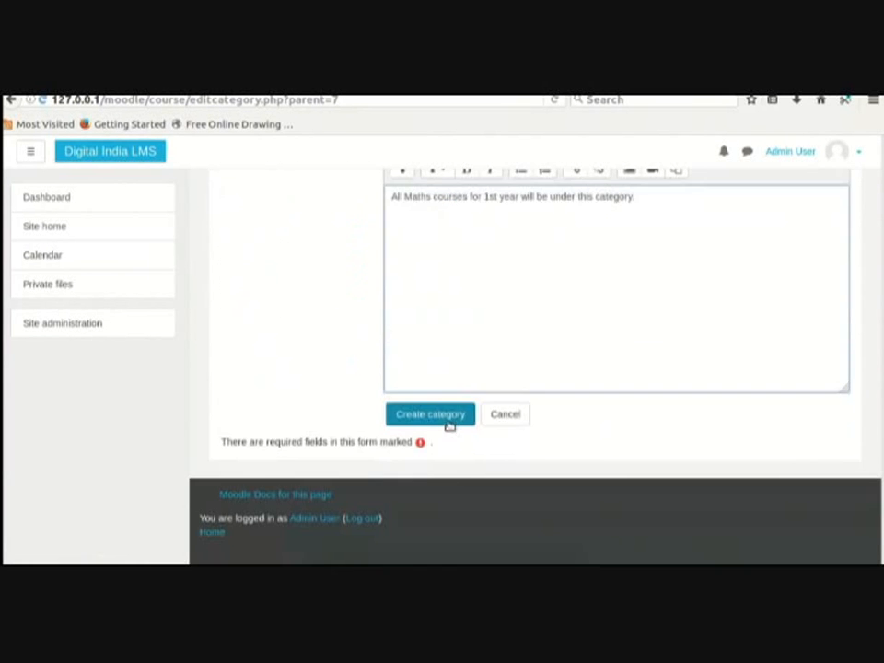
pyautogui.click(430, 414)
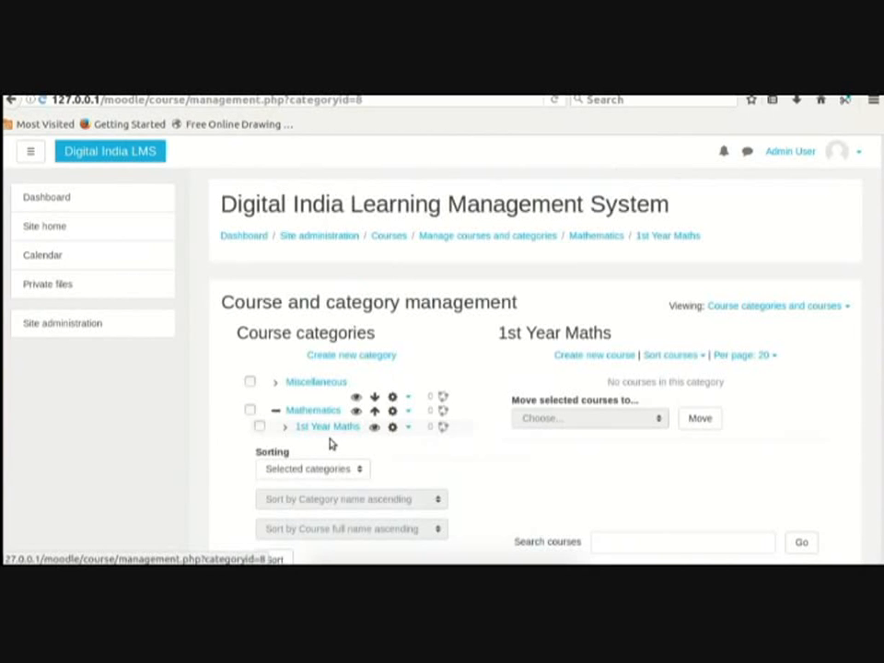
# Collapse and re-expand the Mathematics category in the category list, and look at its available actions
pyautogui.click(276, 411)
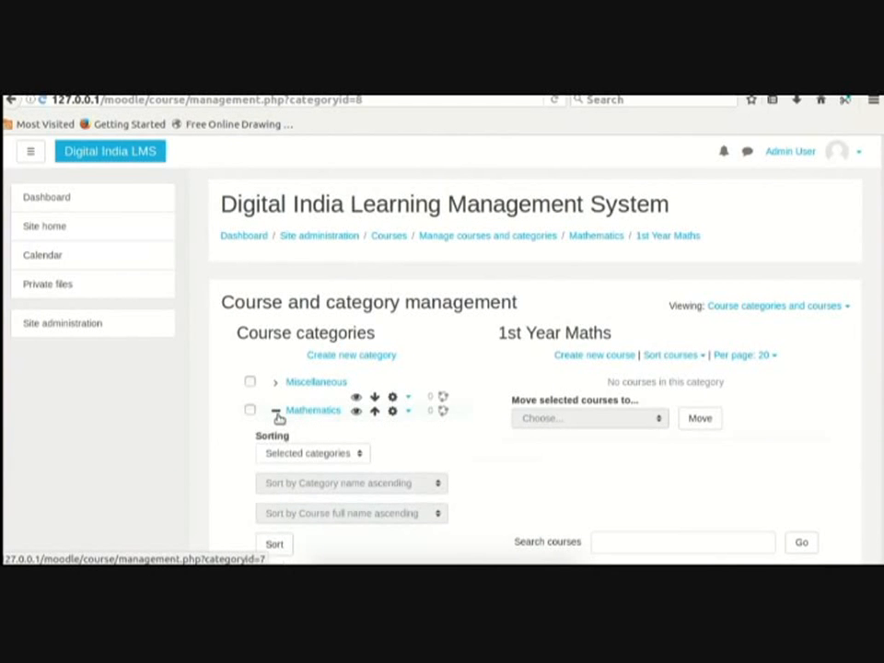
pyautogui.click(276, 412)
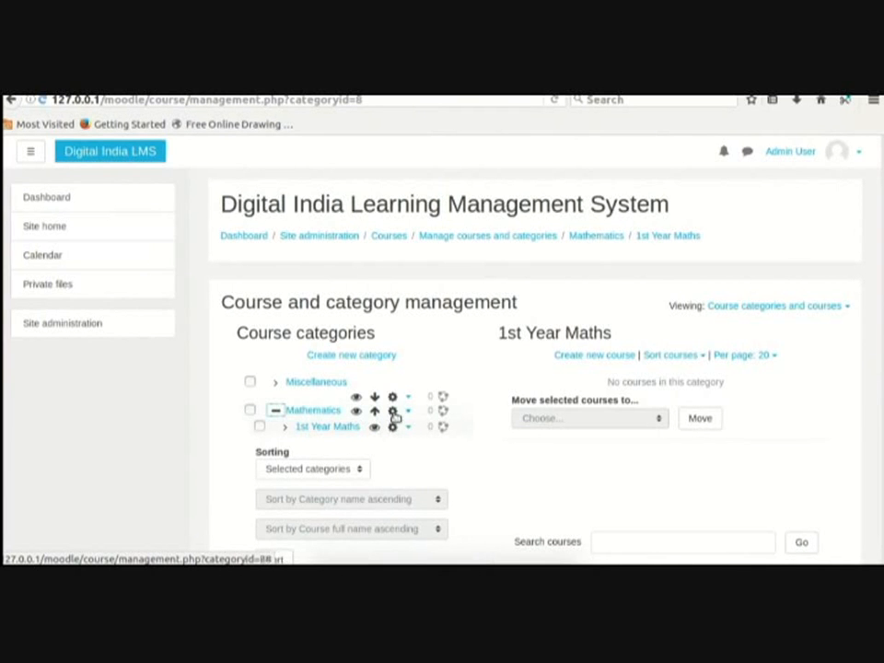
pyautogui.click(407, 411)
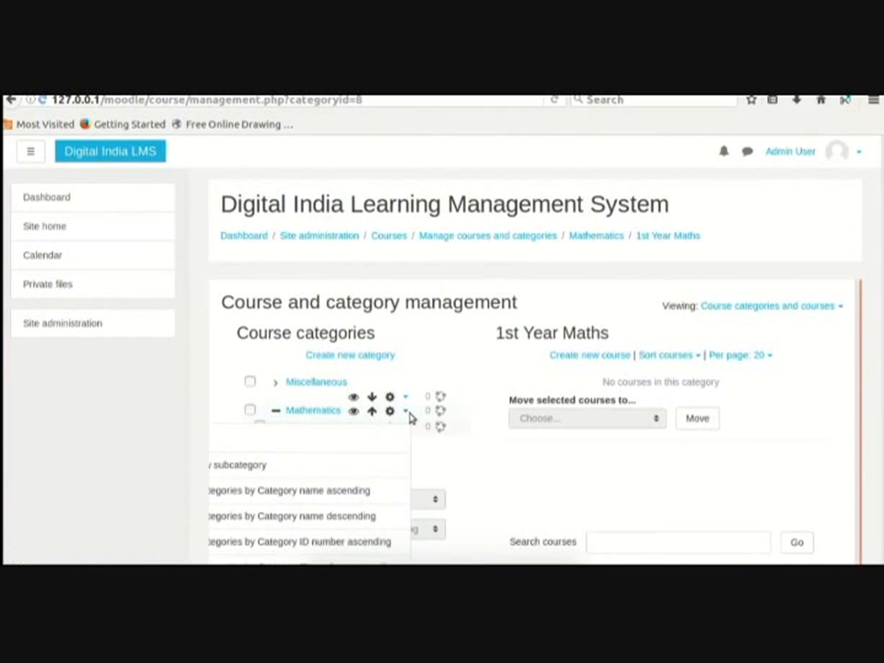
pyautogui.click(443, 430)
# Review the actions available for the Miscellaneous category and dismiss them without choosing any
pyautogui.scroll(-1, 444, 430)
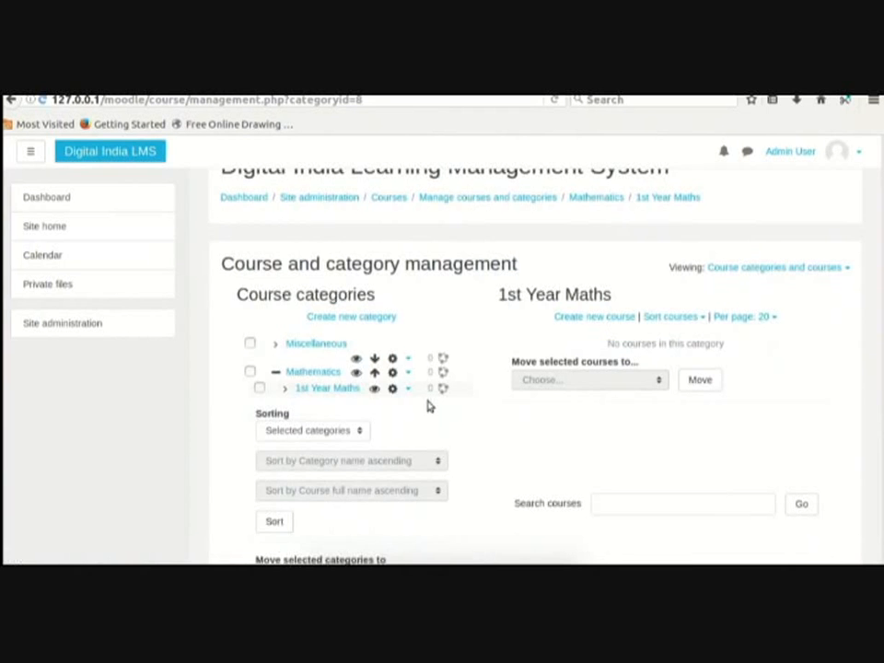
pyautogui.click(410, 359)
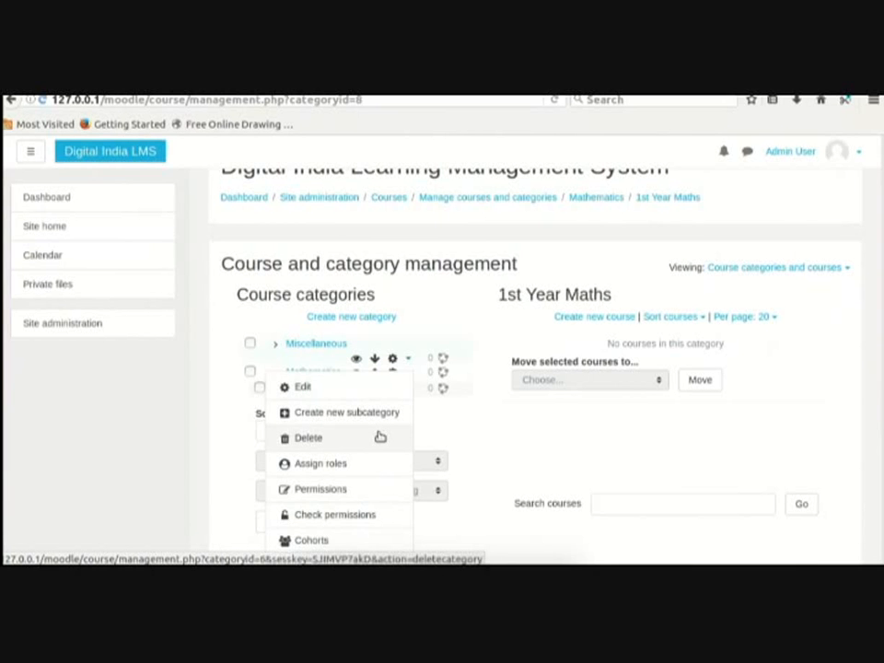
pyautogui.click(568, 452)
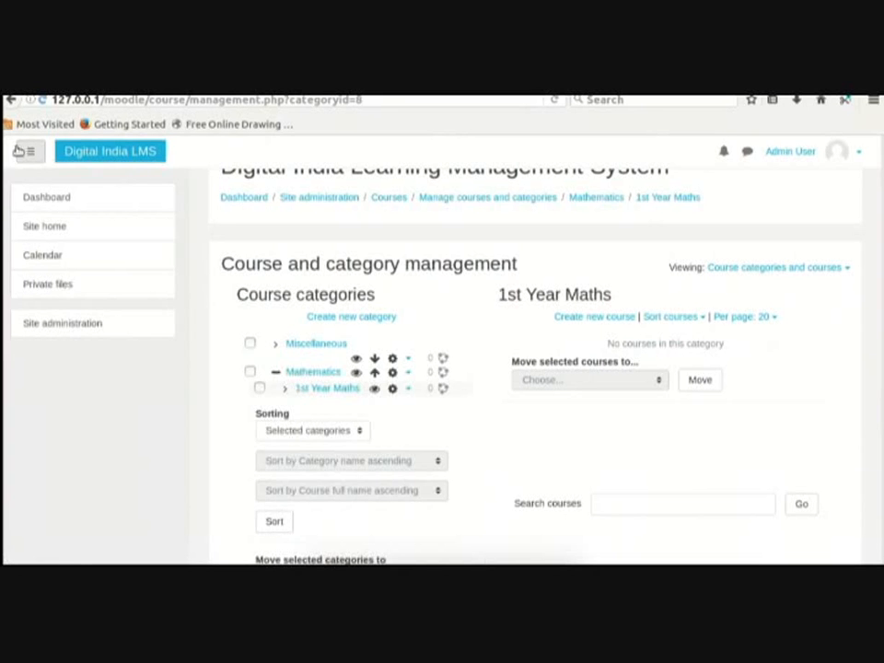
# Hide the navigation drawer and review the full set of actions available for the Mathematics category, including subcategory sorting
pyautogui.click(18, 150)
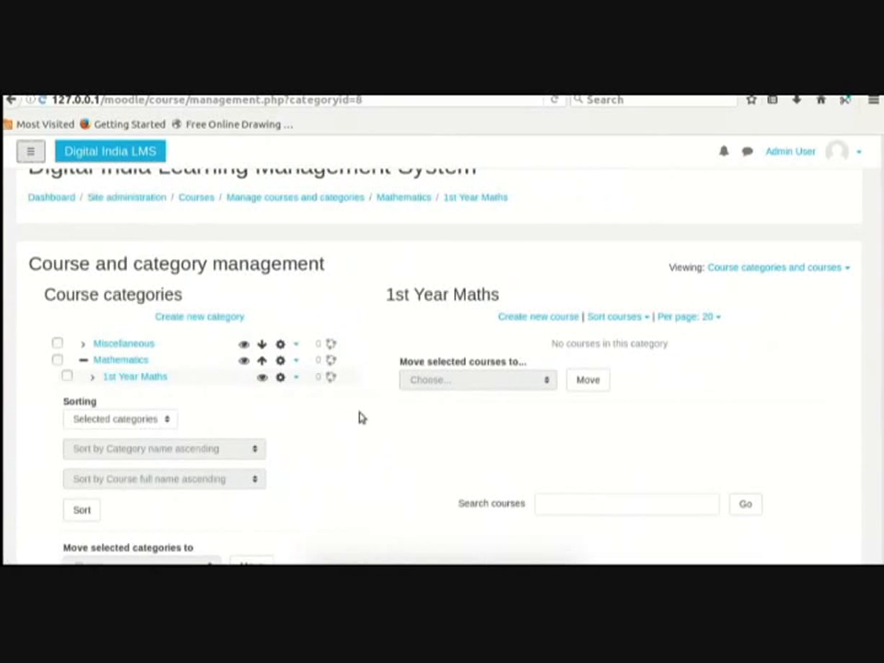
pyautogui.click(296, 361)
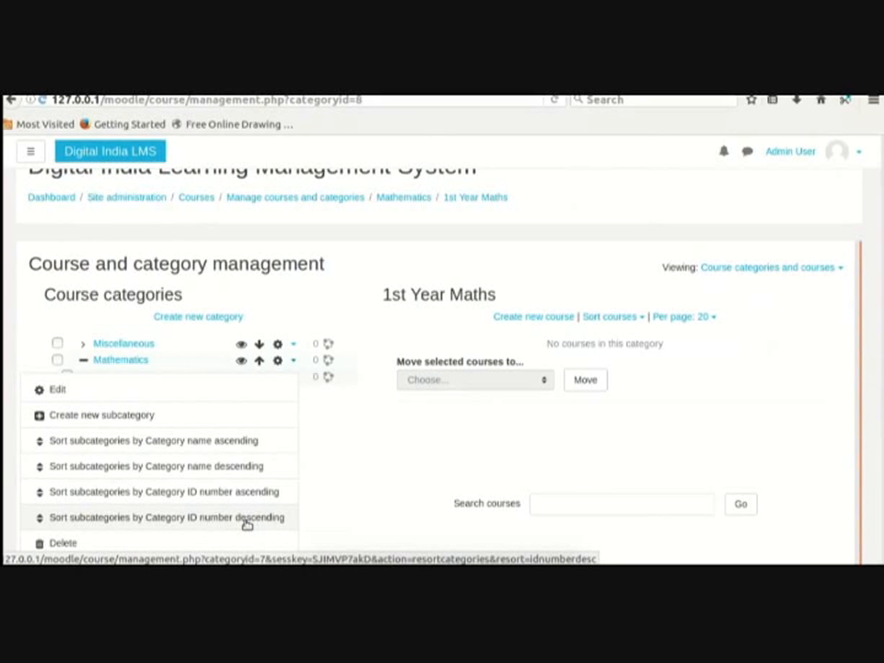
pyautogui.click(421, 413)
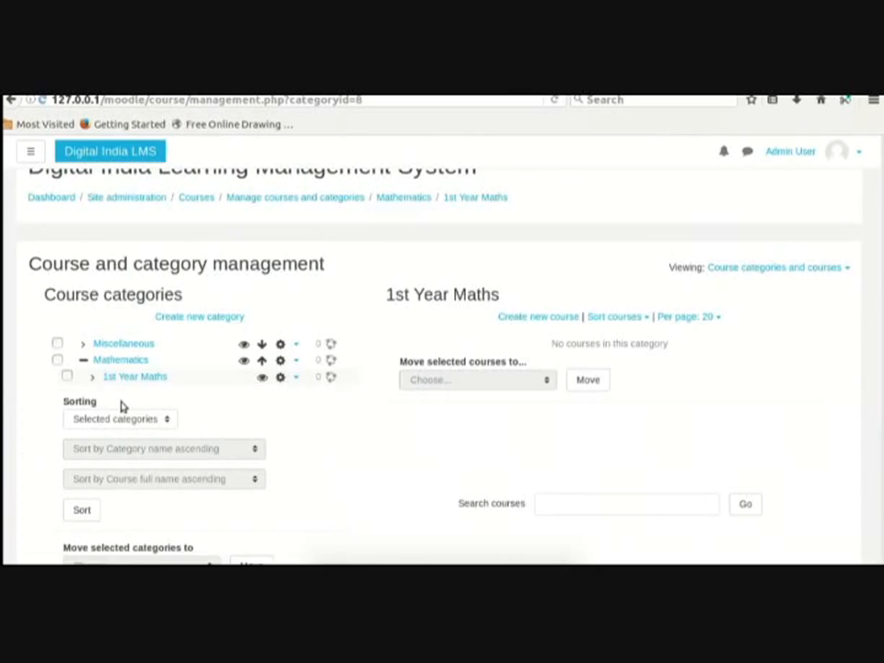
# Select the 1st Year Maths subcategory and review the destinations to which selected categories can be moved, without choosing one
pyautogui.scroll(-2, 121, 406)
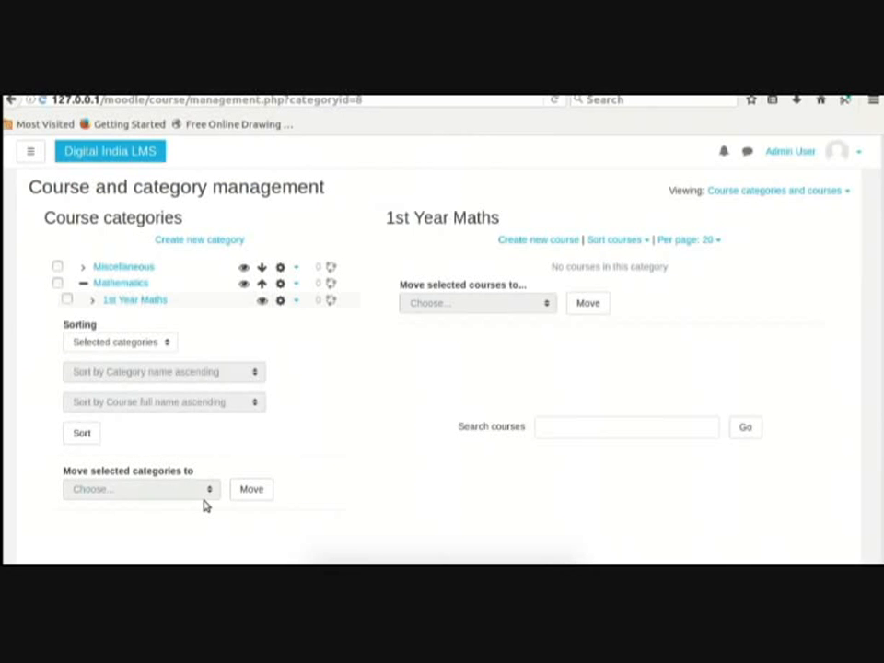
pyautogui.click(67, 300)
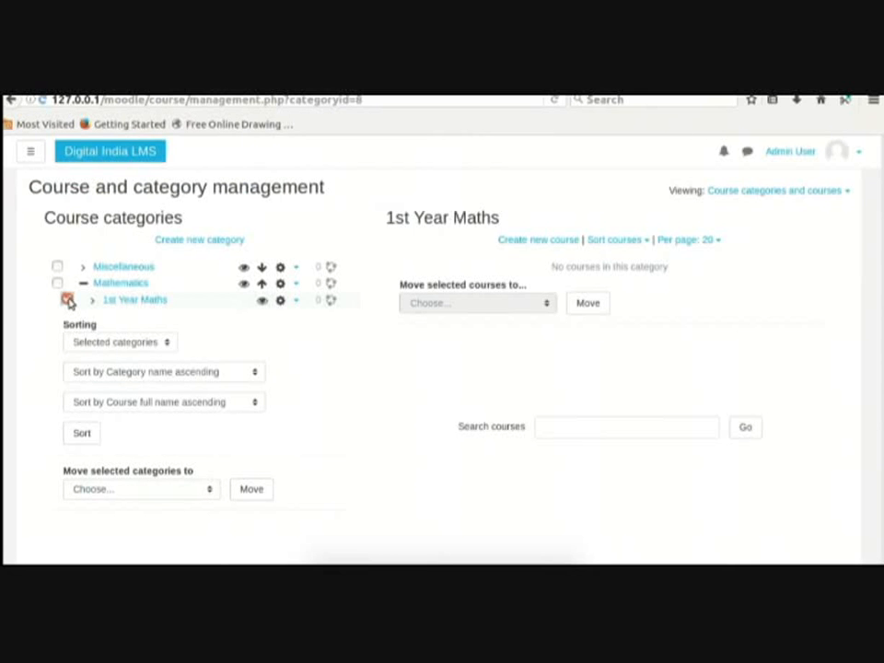
pyautogui.click(196, 489)
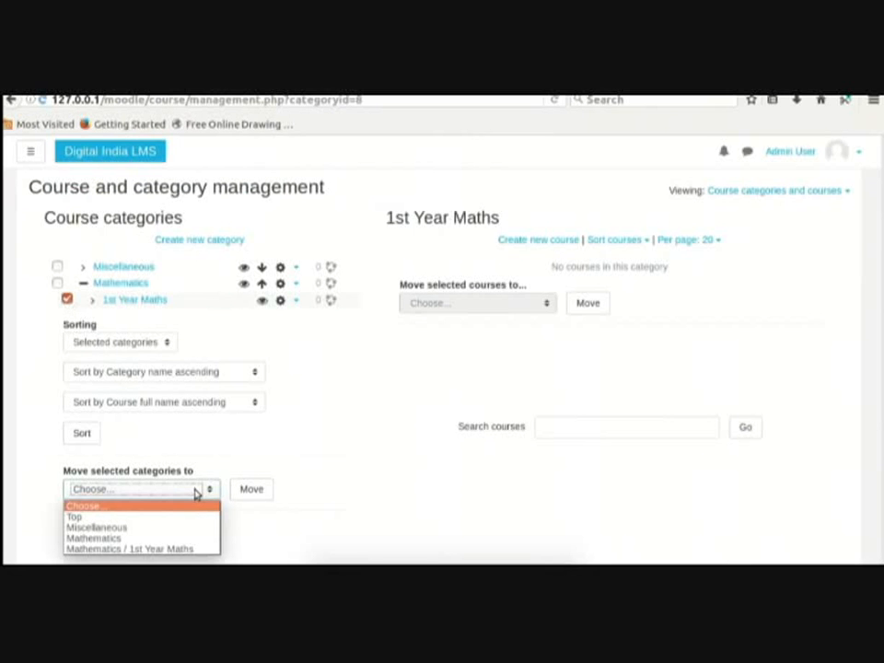
pyautogui.click(196, 495)
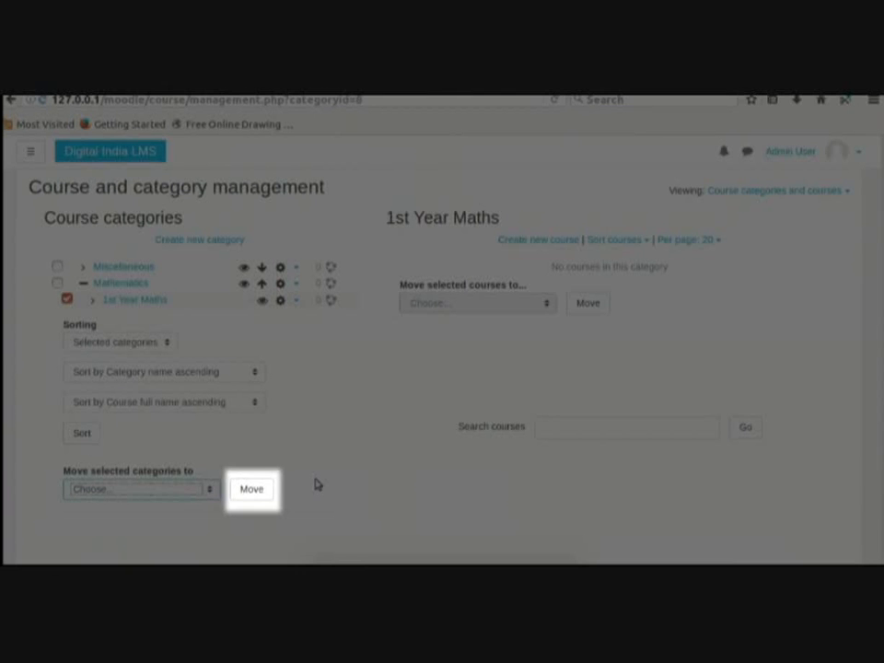